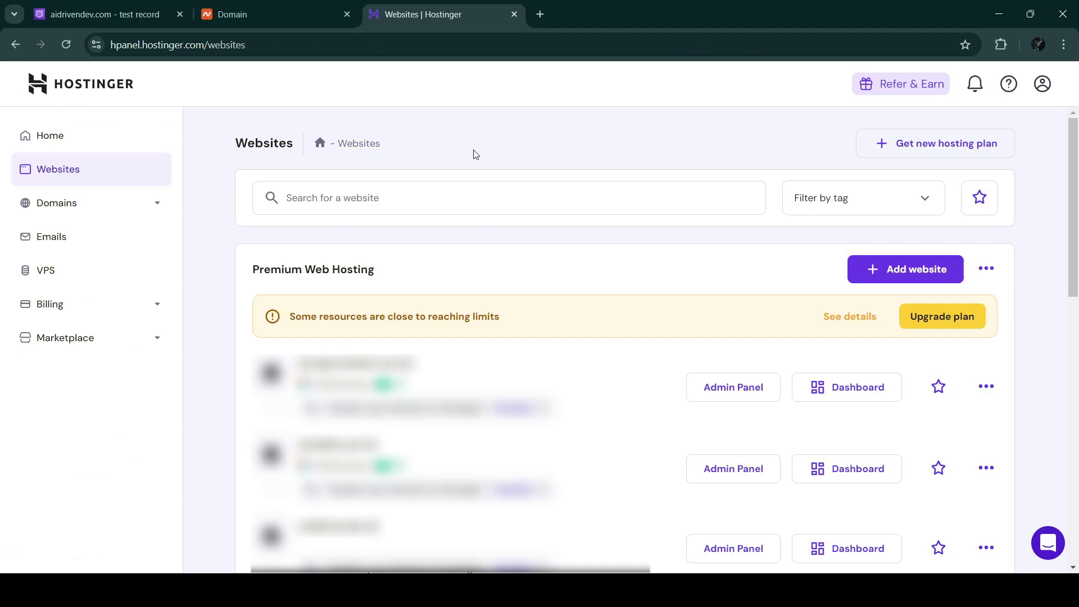
# Begin a new WordPress website for 'Myself or my business' and enter the administrator password
pyautogui.click(878, 280)
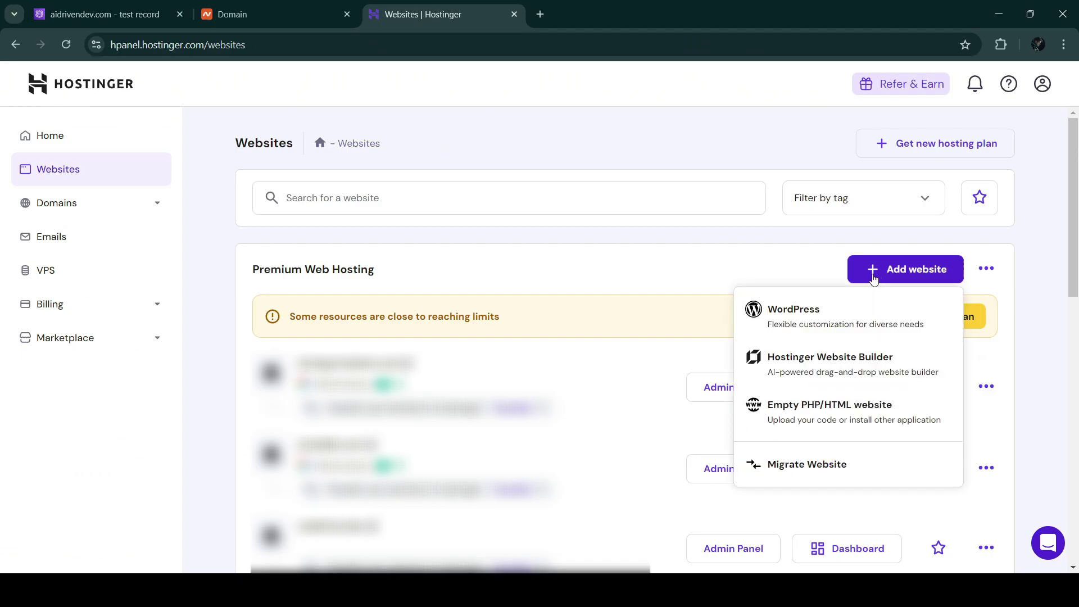
pyautogui.click(802, 318)
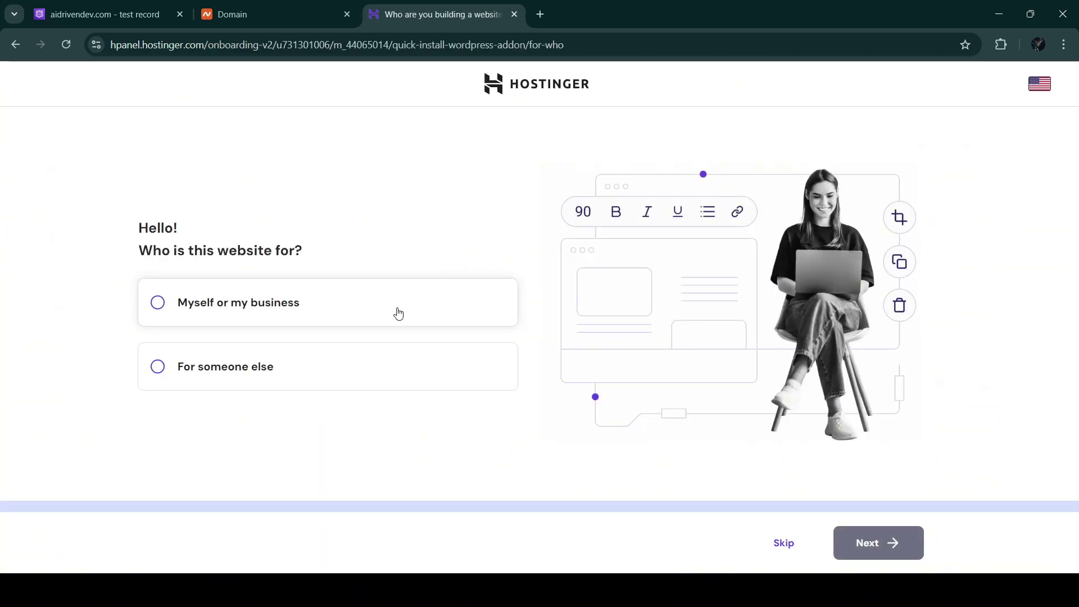
pyautogui.click(235, 315)
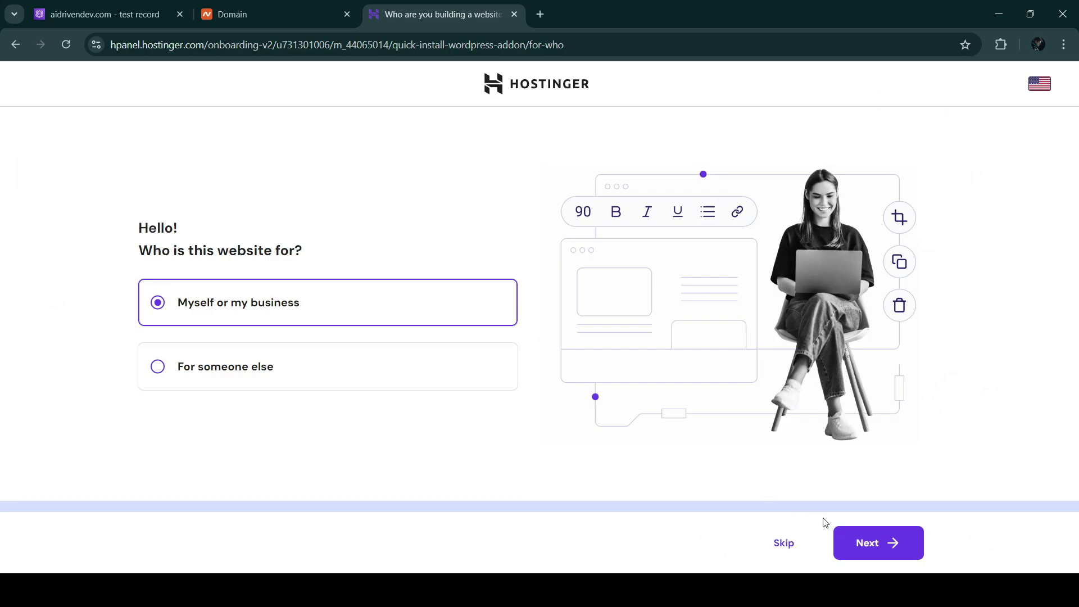
pyautogui.click(869, 541)
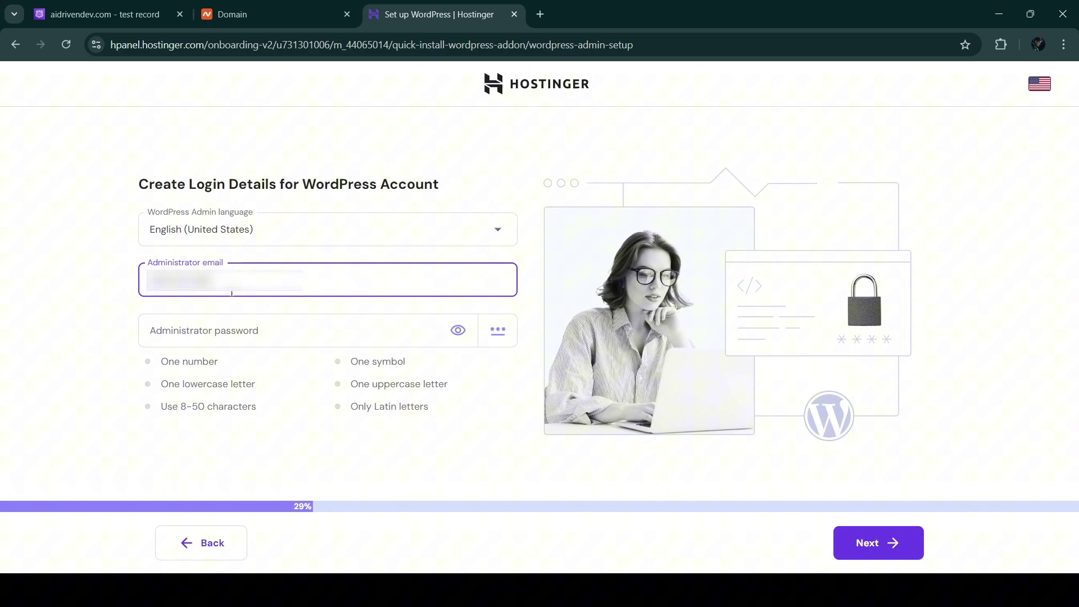
pyautogui.write('nde')
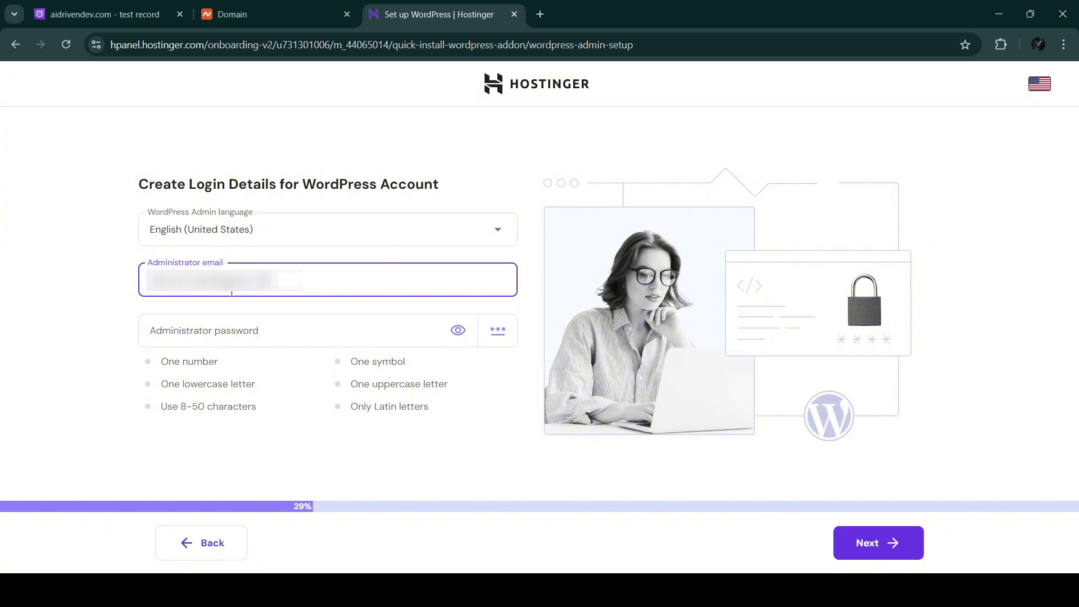
pyautogui.click(245, 330)
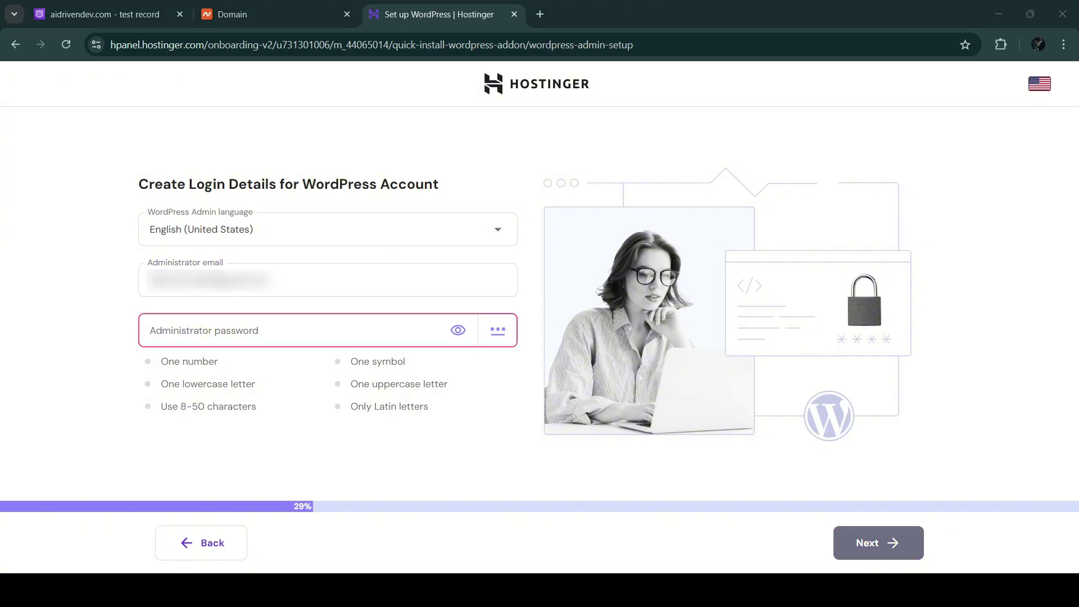
# Paste the administrator password and mark the website type as Blog
pyautogui.hotkey('ctrl', 'v')
pyautogui.click(861, 546)
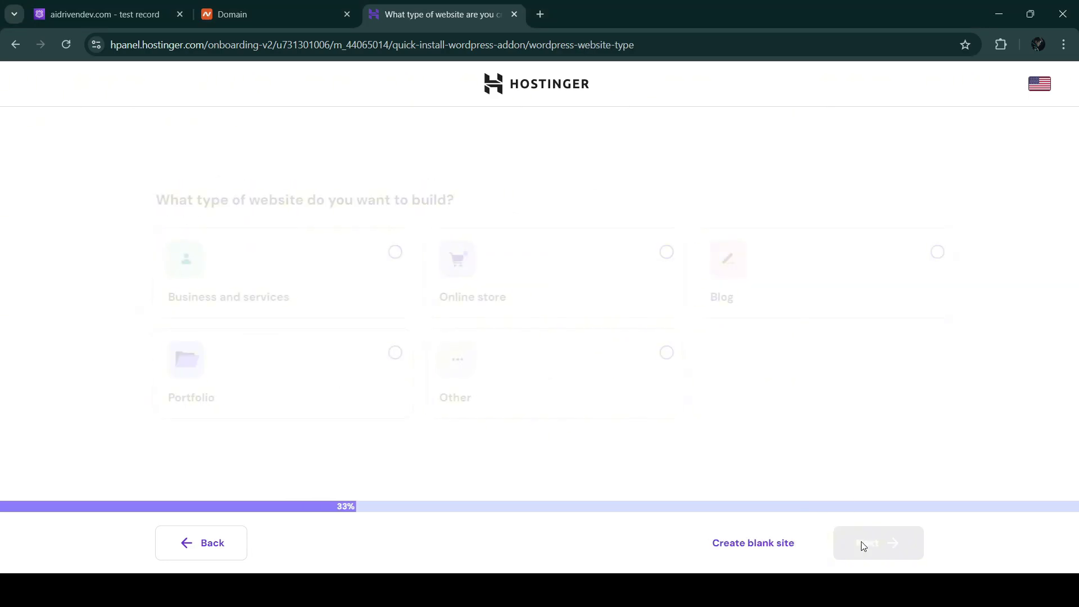
pyautogui.click(720, 276)
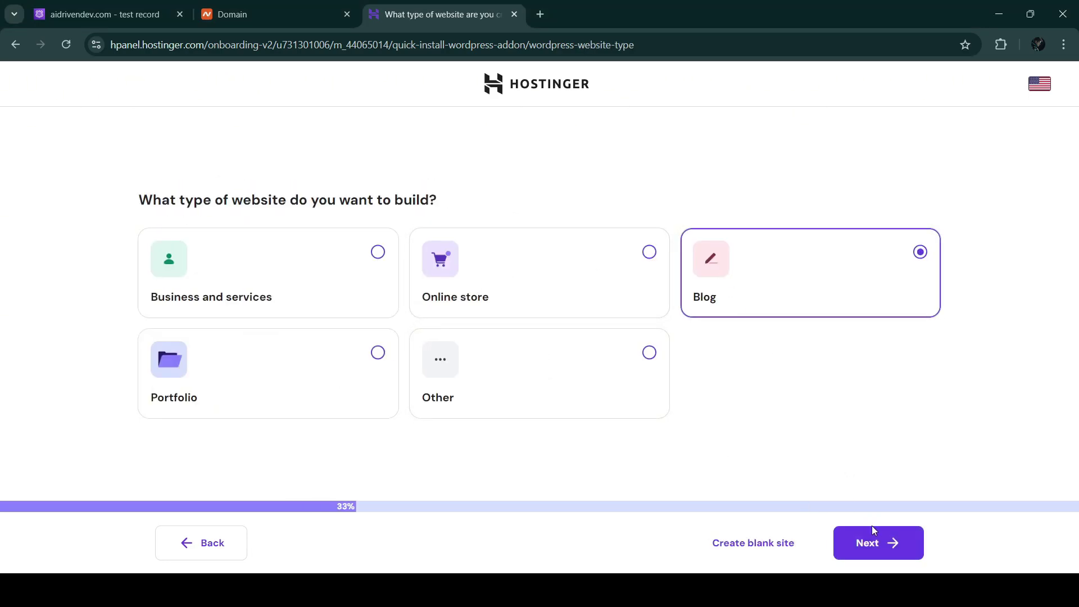
pyautogui.click(874, 543)
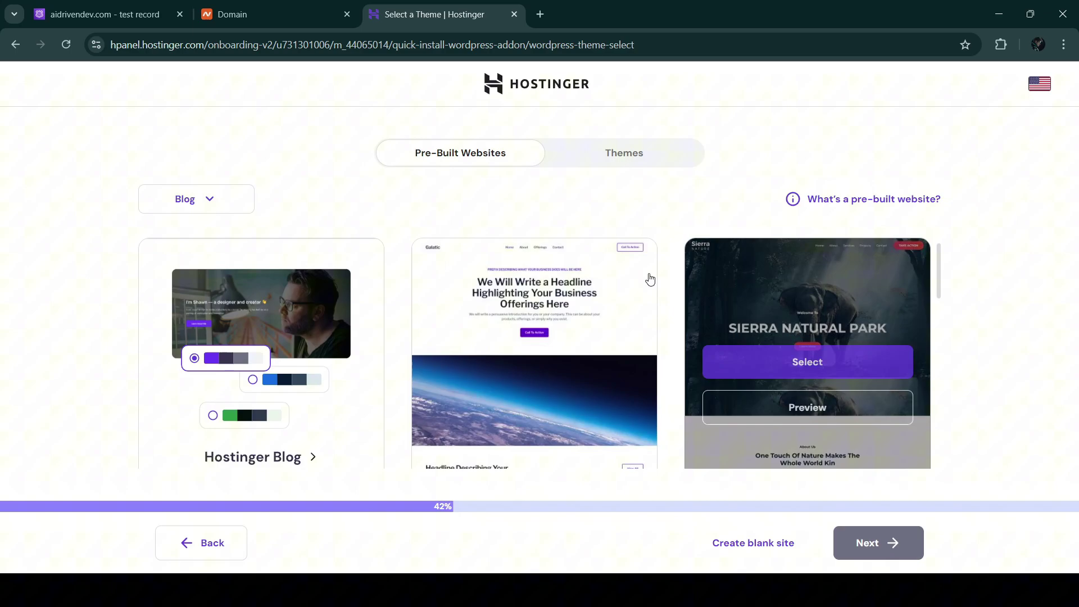
# Pass the theme step via the Themes view and deselect all recommended plugins
pyautogui.click(607, 151)
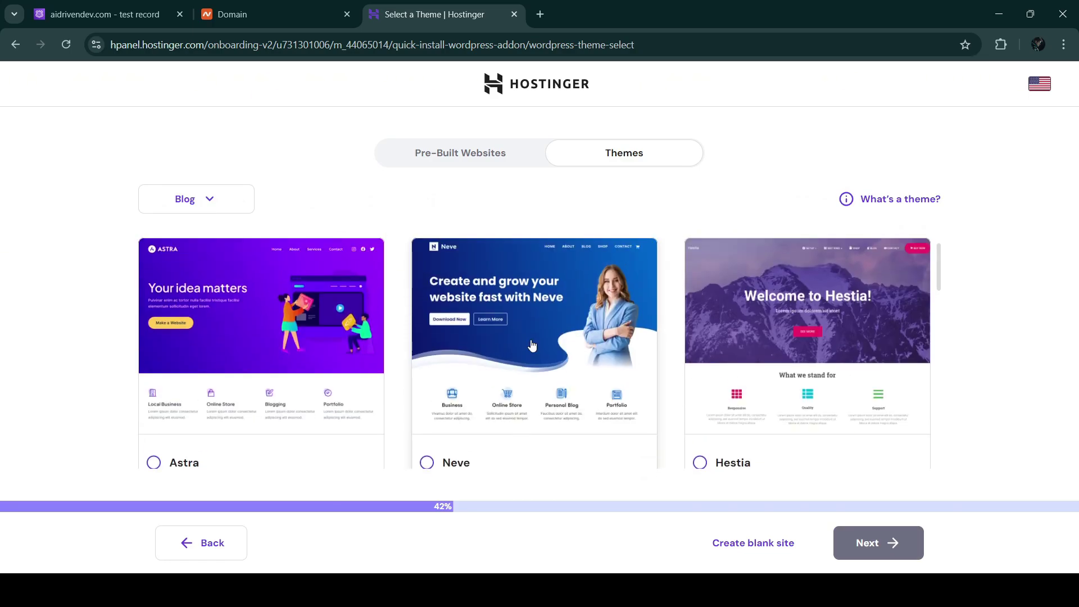
pyautogui.click(521, 435)
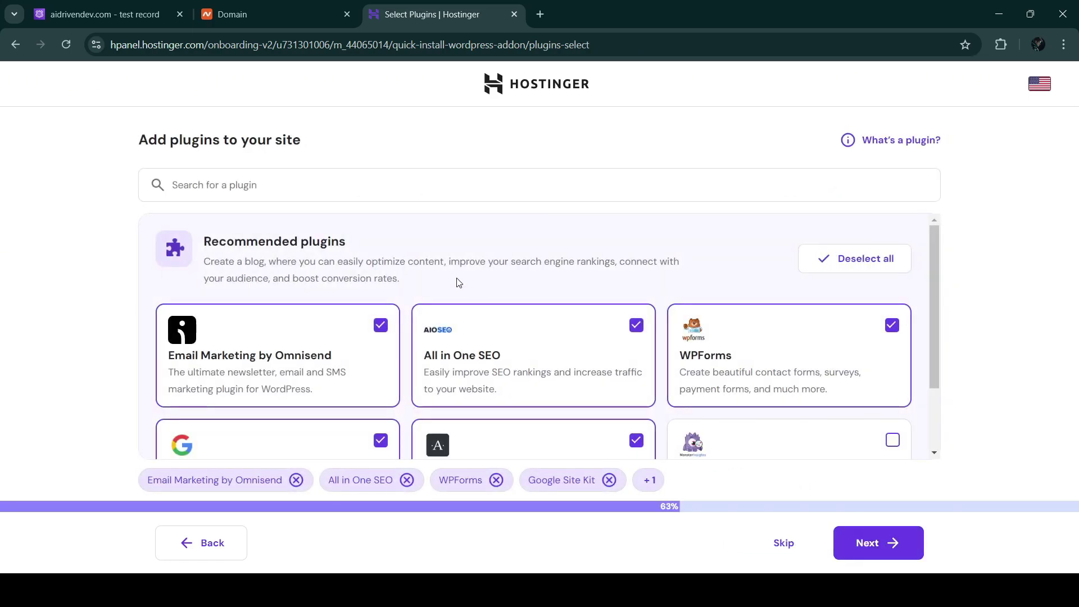
pyautogui.click(879, 259)
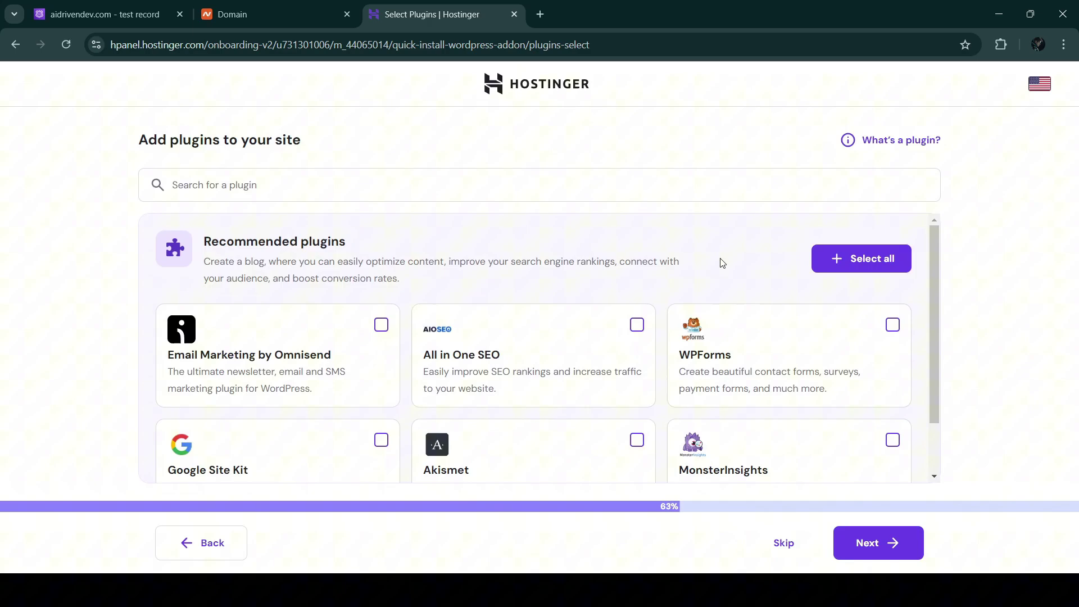
# Use the owned domain aidrivendev.com, registered at another provider, for the new site
pyautogui.click(867, 533)
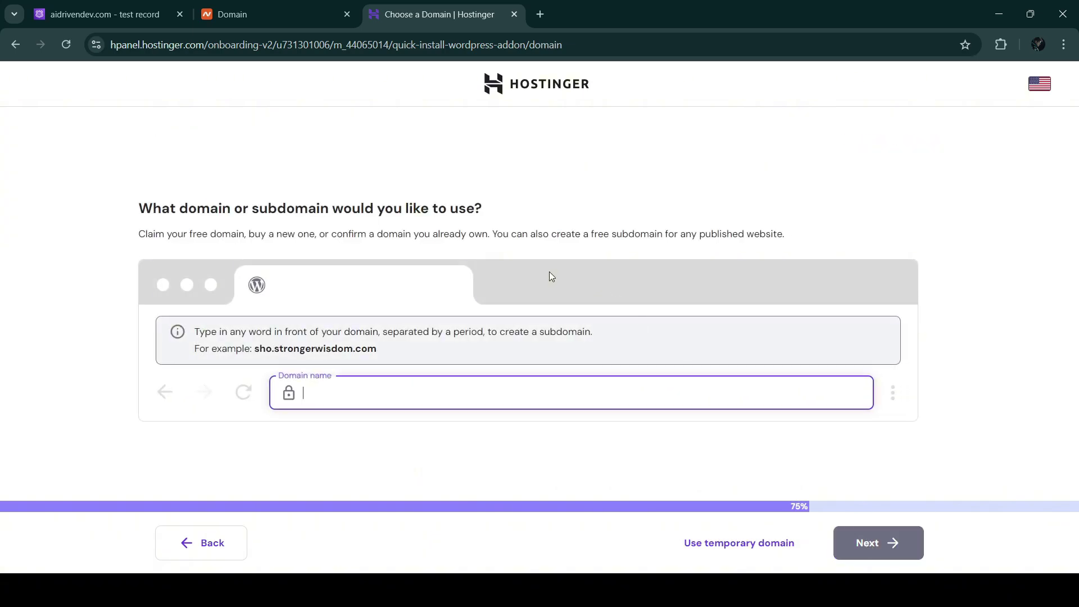
pyautogui.write('aidrivendev.com')
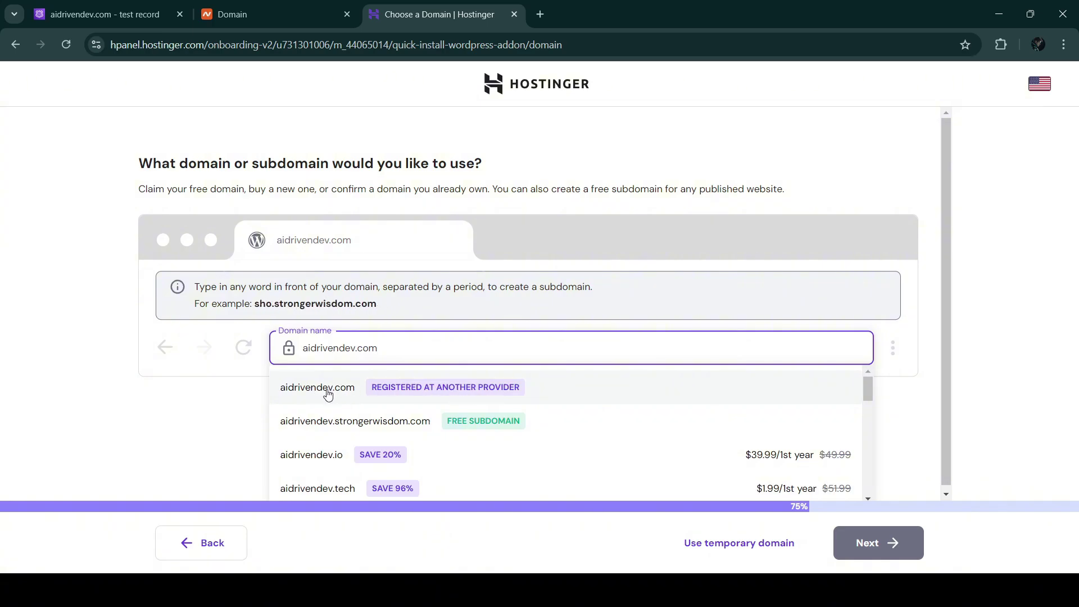
pyautogui.click(328, 396)
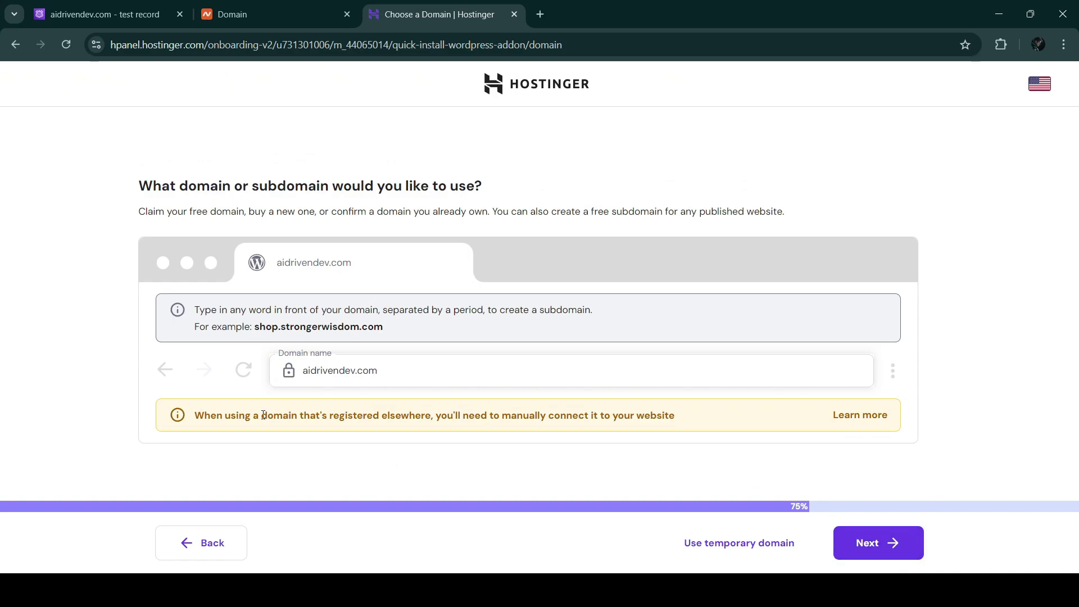
pyautogui.click(886, 550)
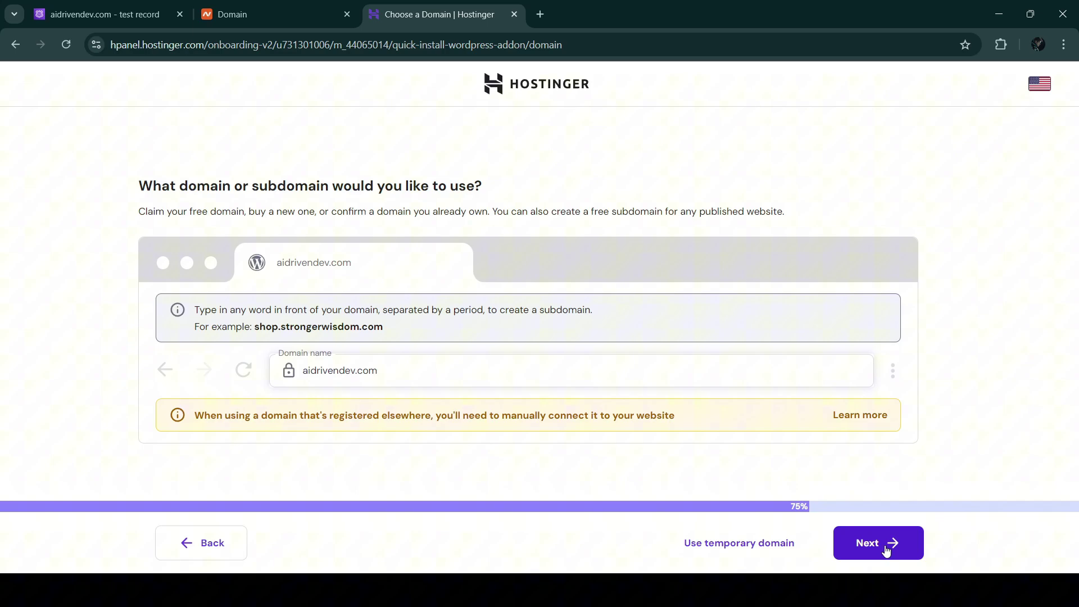
# Finish the site setup and view aidrivendev.com's records in the DNS Zone Editor under Advanced
pyautogui.click(886, 551)
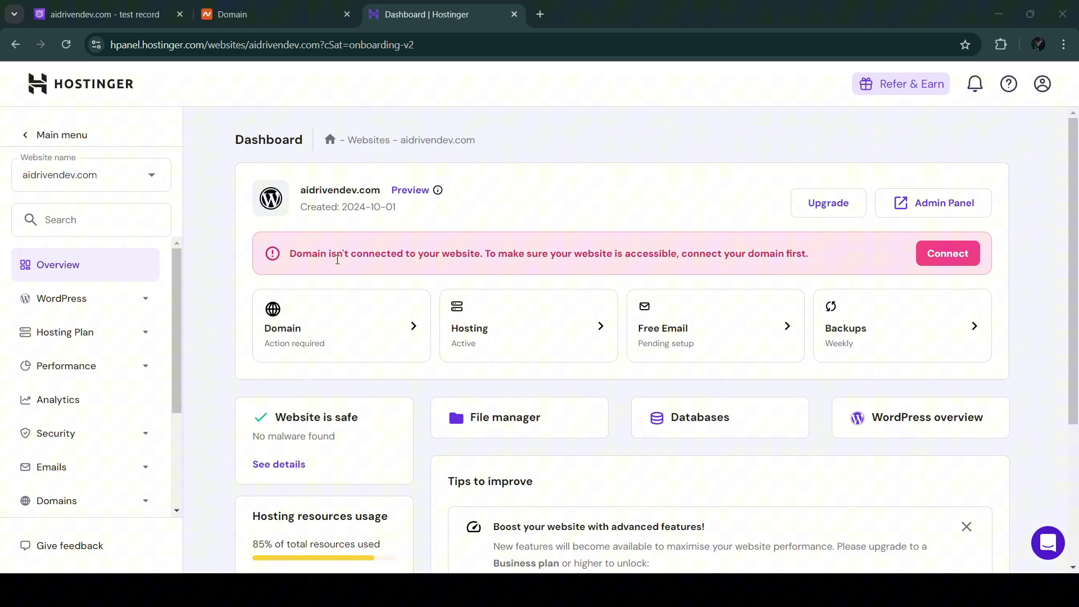
pyautogui.scroll(-1, 84, 377)
pyautogui.scroll(-3, 83, 377)
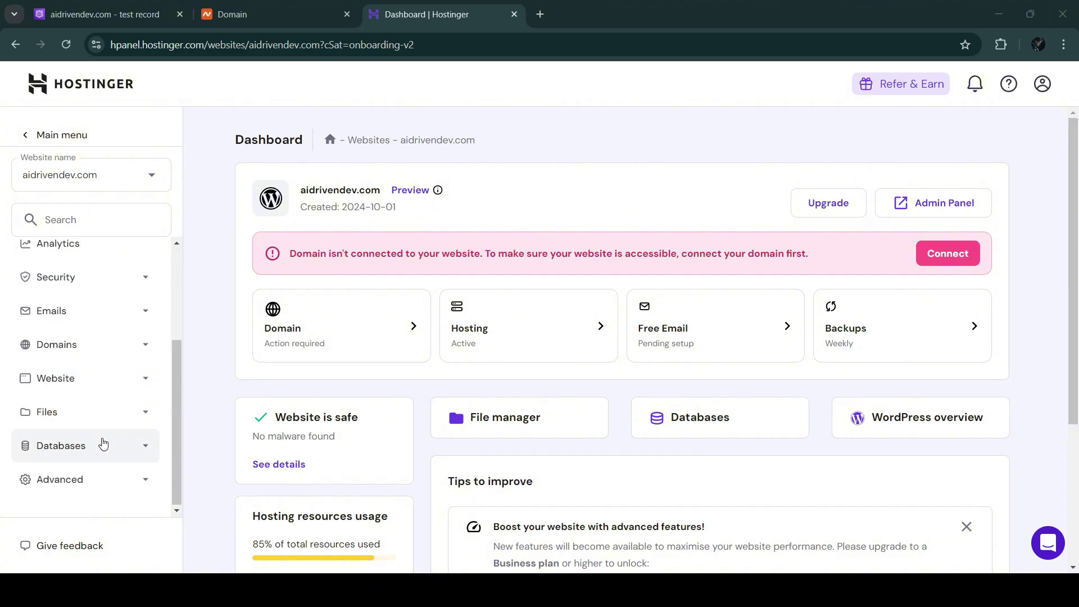
pyautogui.click(142, 481)
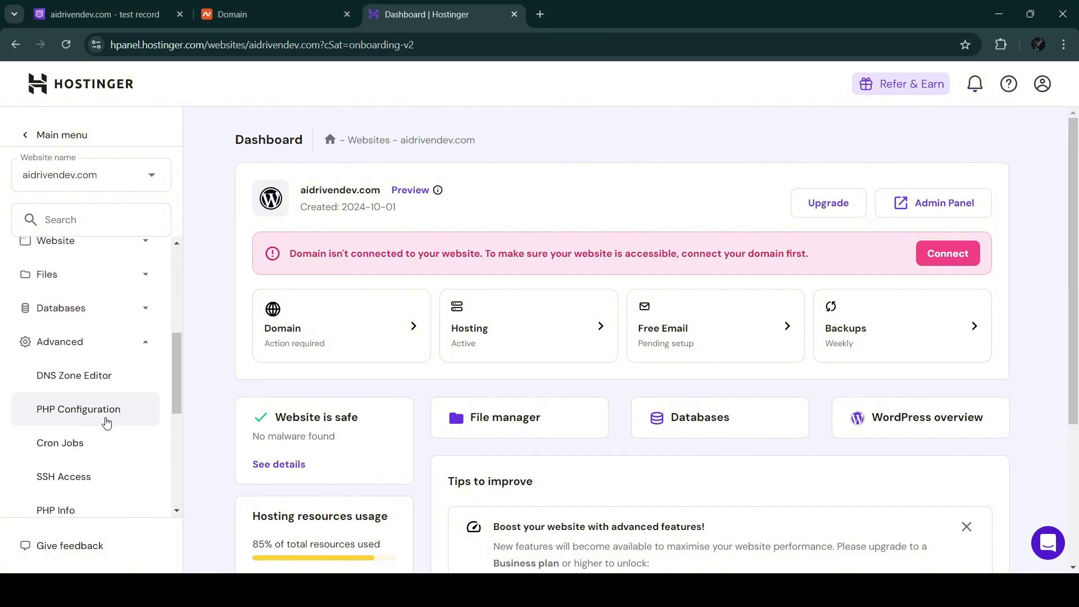
pyautogui.click(92, 377)
pyautogui.scroll(-5, 556, 278)
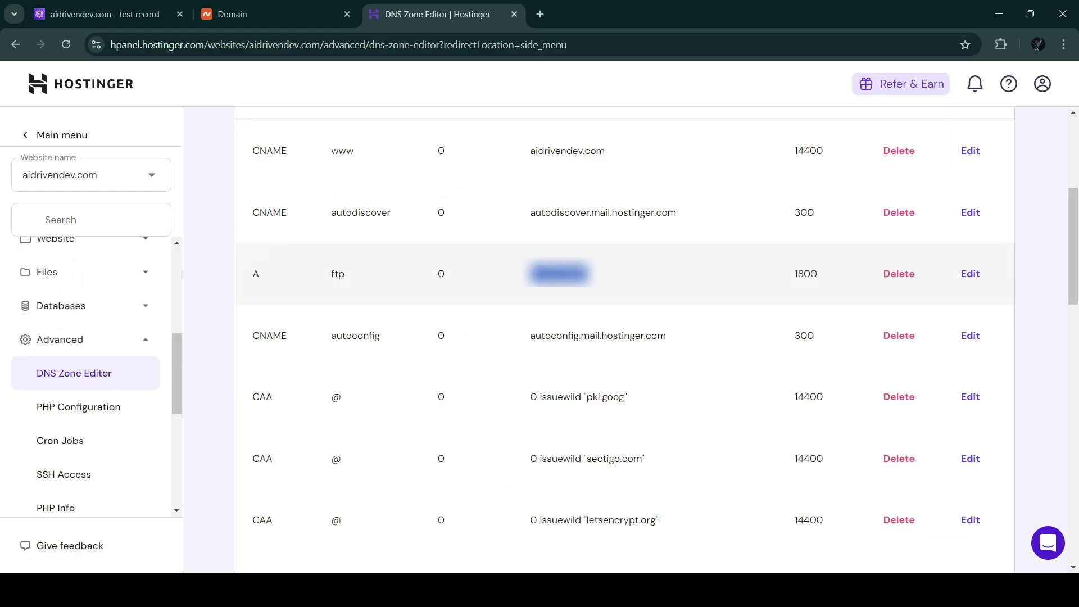
# In Route 53, start an A record for aidrivendev.com with value 45.137.159.66
pyautogui.click(131, 23)
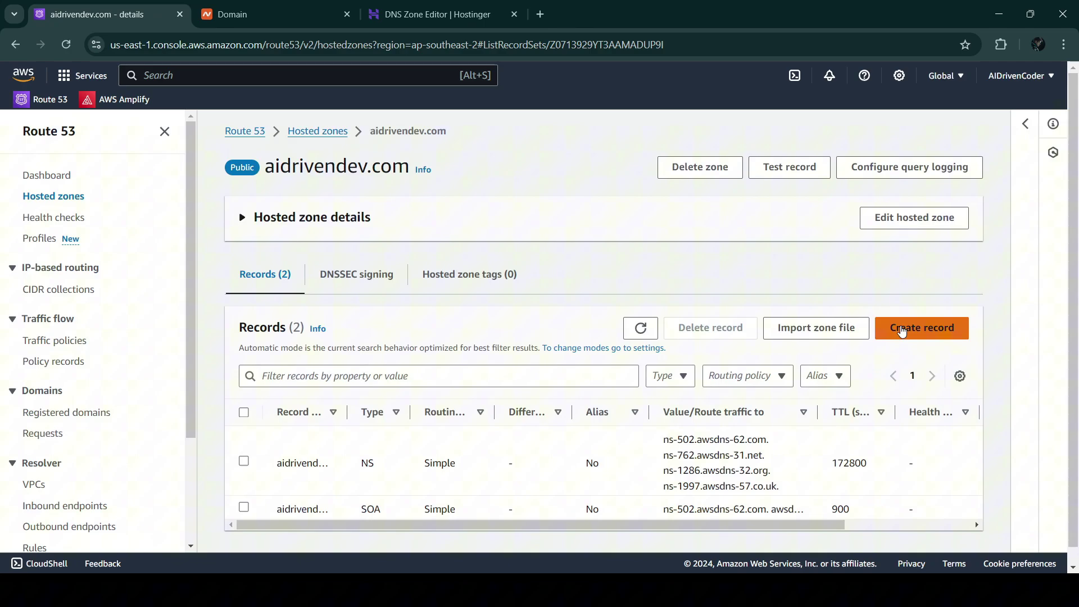
pyautogui.click(901, 329)
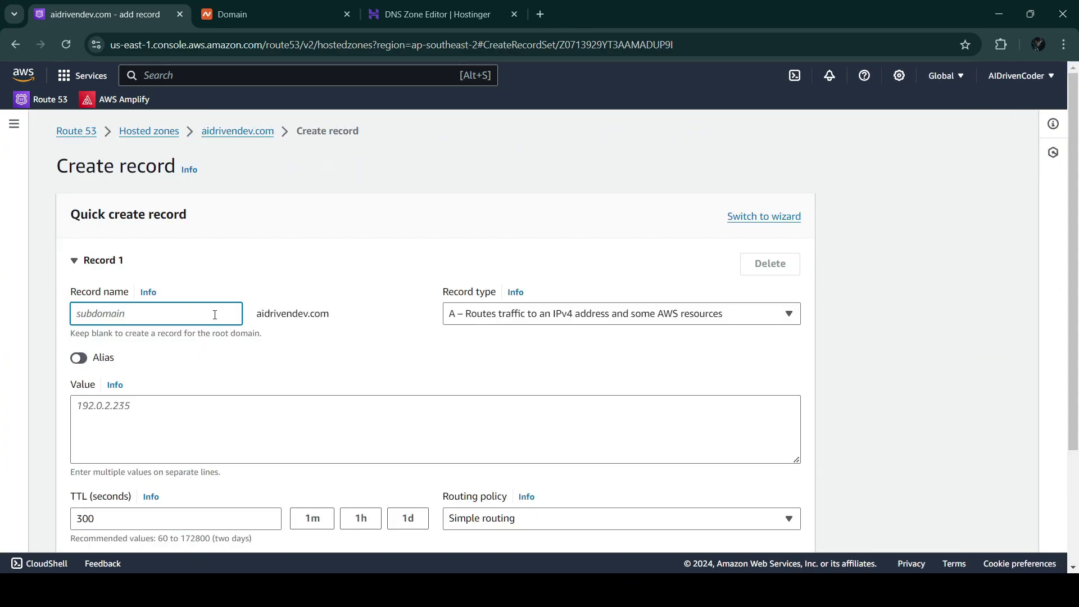
pyautogui.scroll(-3, 214, 315)
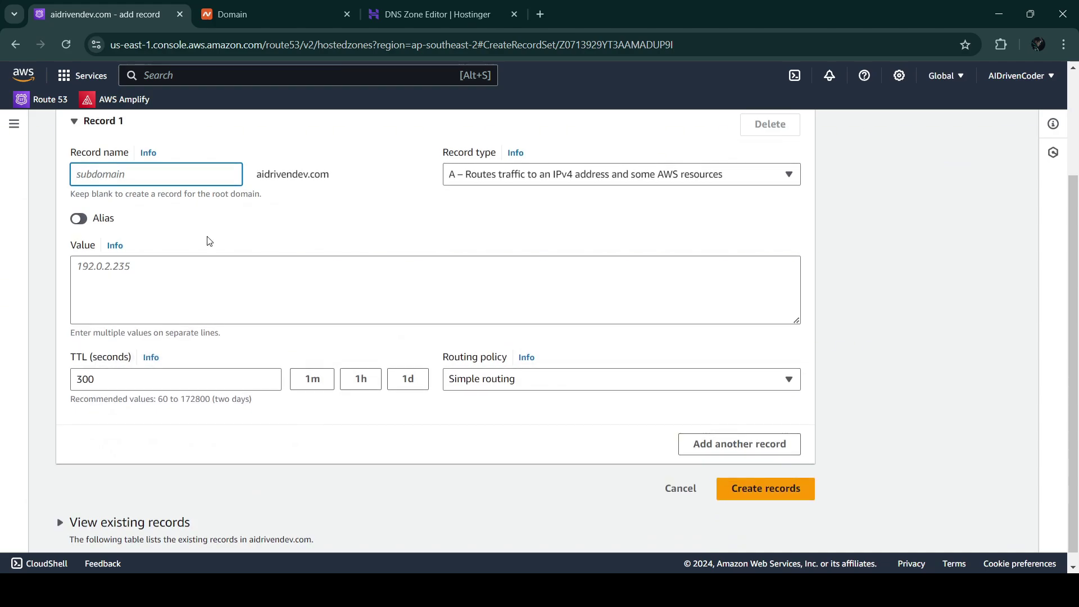
pyautogui.click(258, 284)
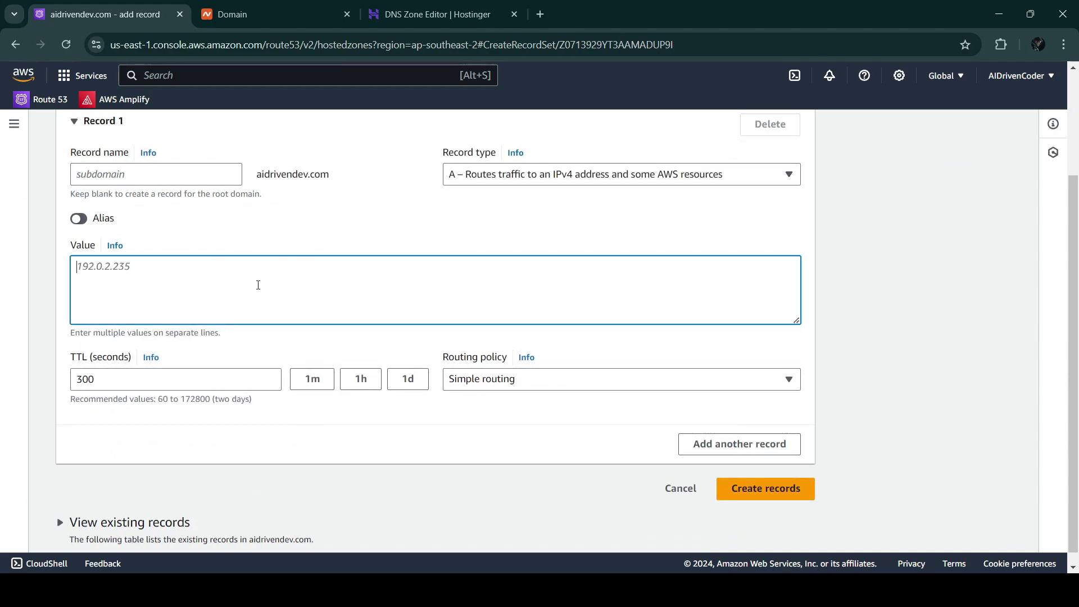
pyautogui.hotkey('ctrl', 'v')
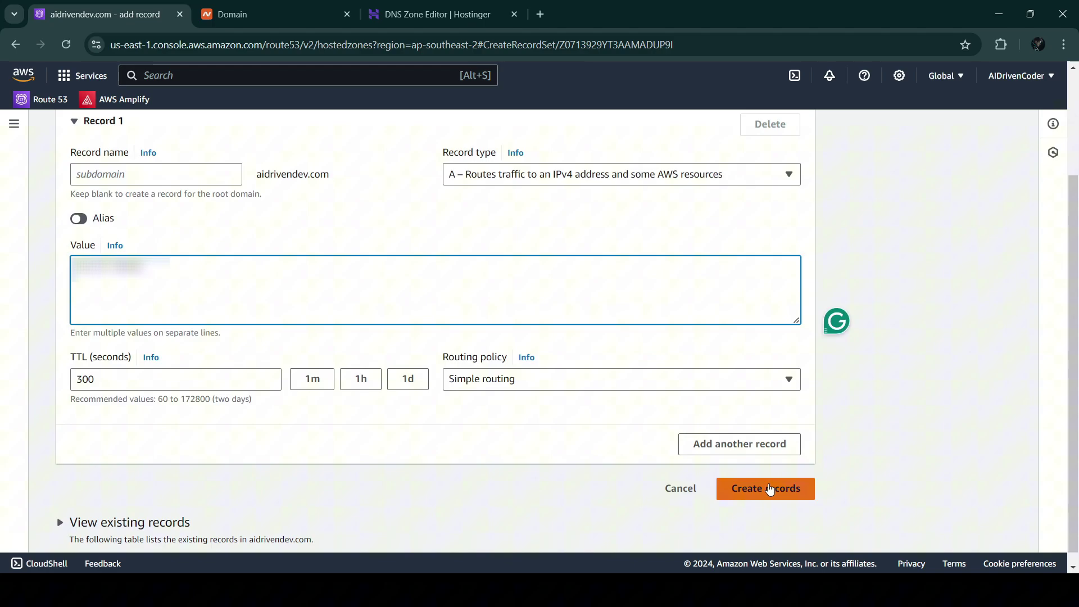
# Add a www CNAME record pointing to aidrivendev.com and create both records
pyautogui.click(749, 444)
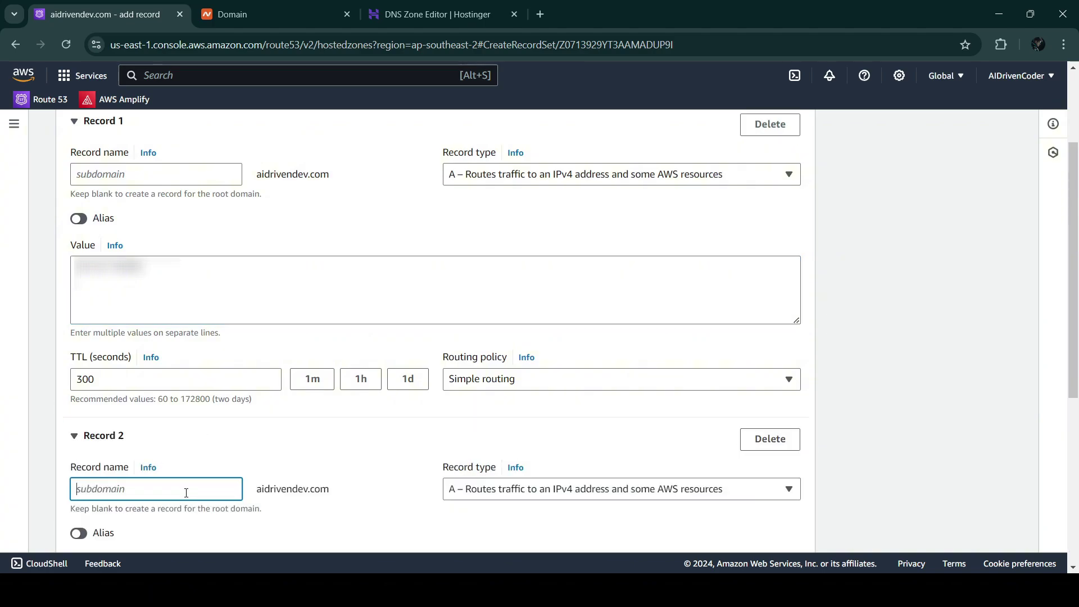
pyautogui.write('www')
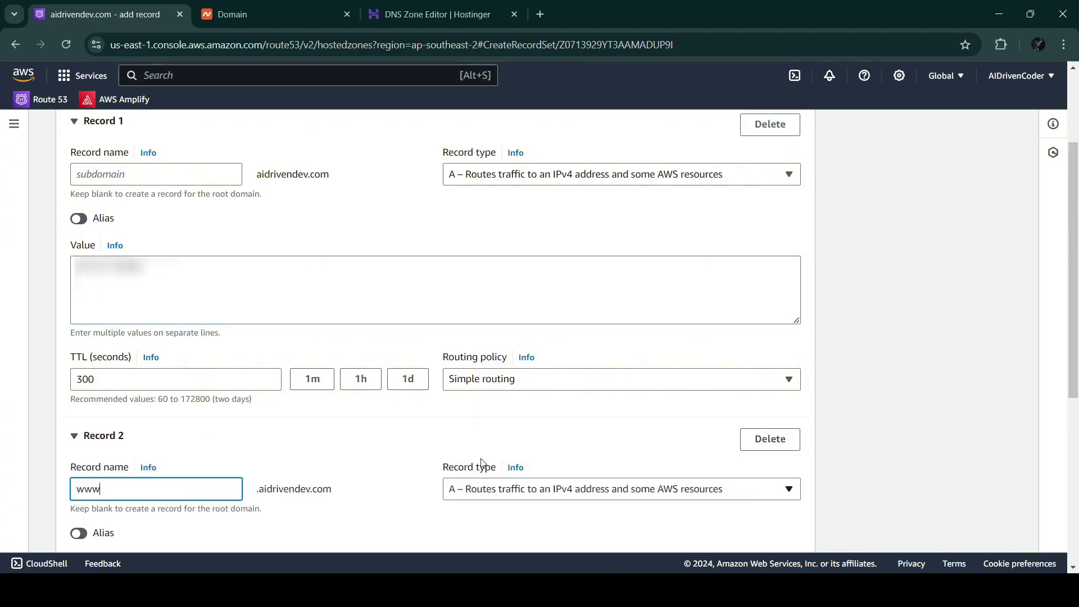
pyautogui.click(512, 489)
pyautogui.click(494, 269)
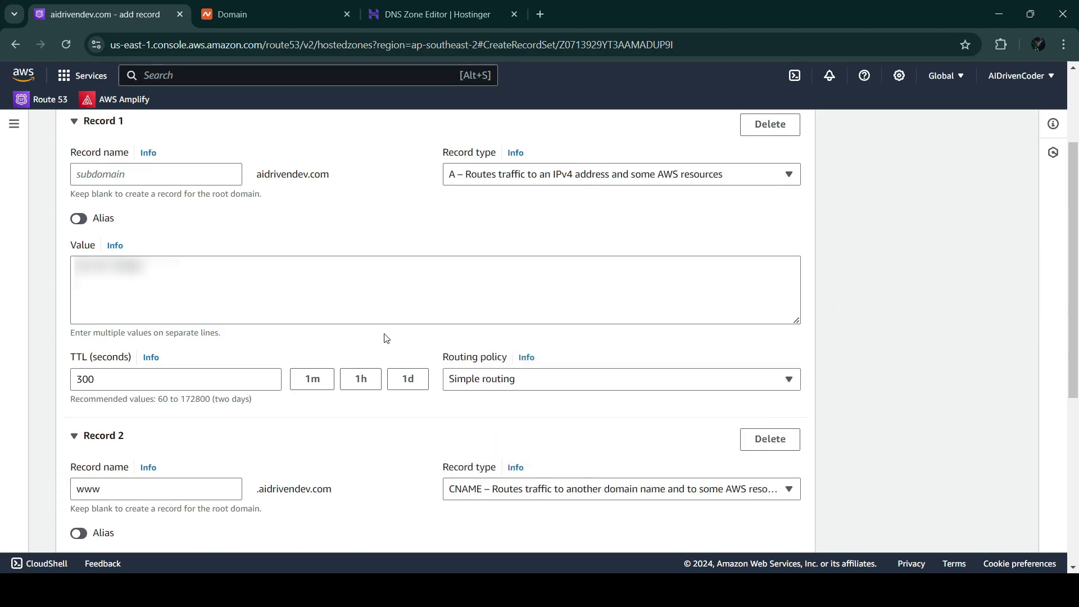
pyautogui.scroll(-2, 260, 415)
pyautogui.click(213, 382)
pyautogui.write('adi')
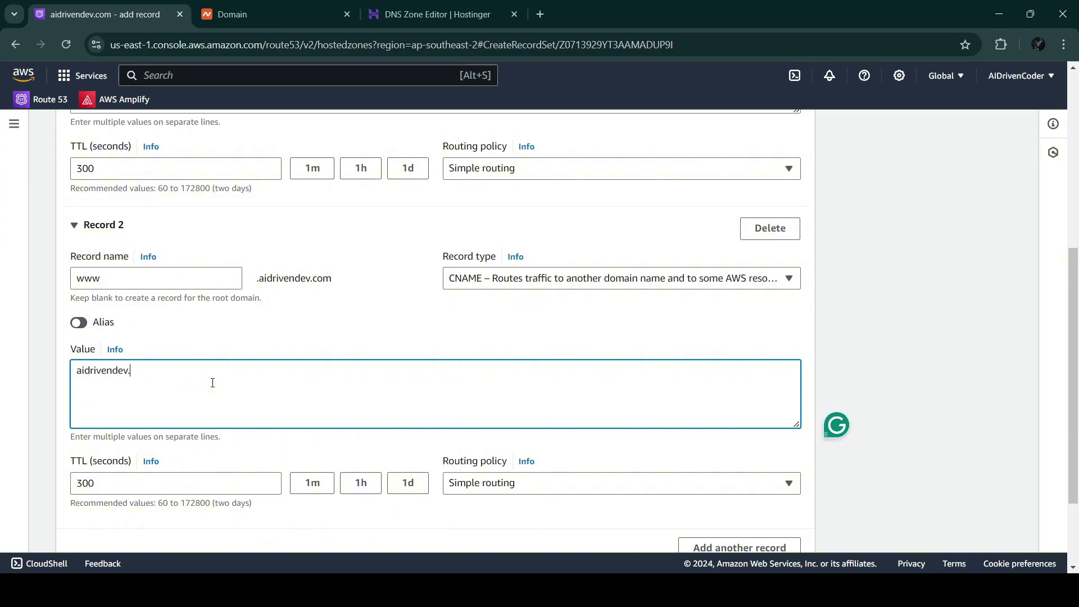
pyautogui.write('com')
pyautogui.scroll(-2, 465, 365)
pyautogui.scroll(-1, 525, 413)
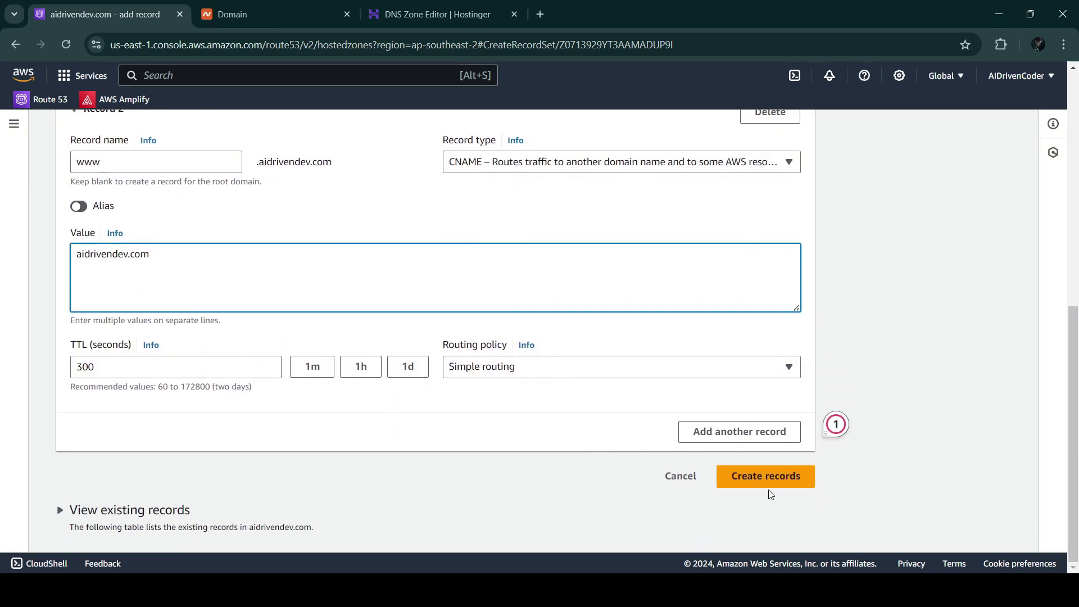
pyautogui.click(766, 480)
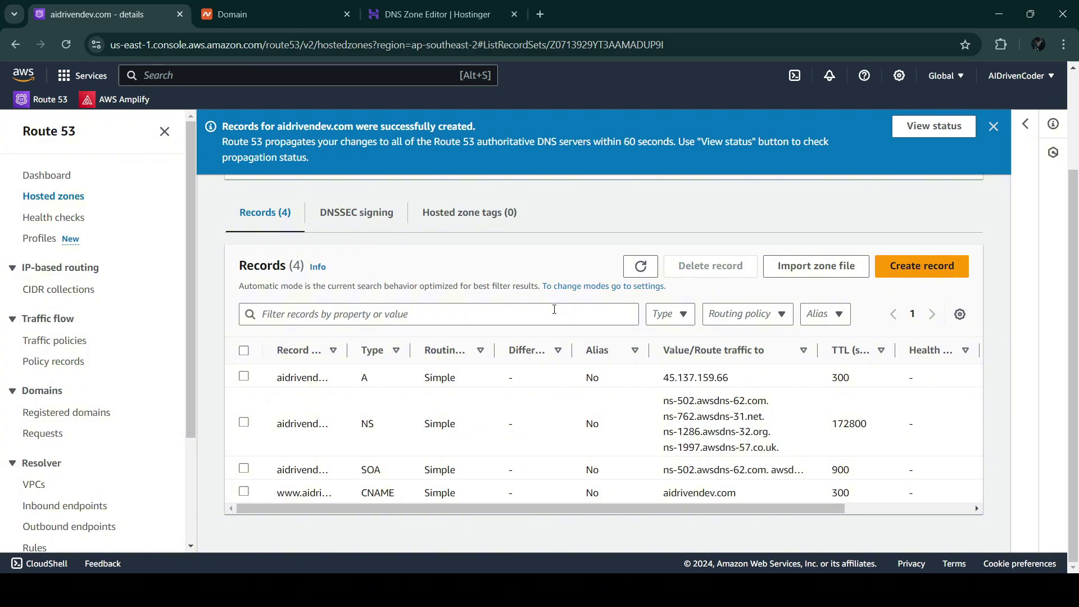
# Load aidrivendev.com in a new tab and reload it to show the WordPress site
pyautogui.click(540, 14)
pyautogui.write('aidriven')
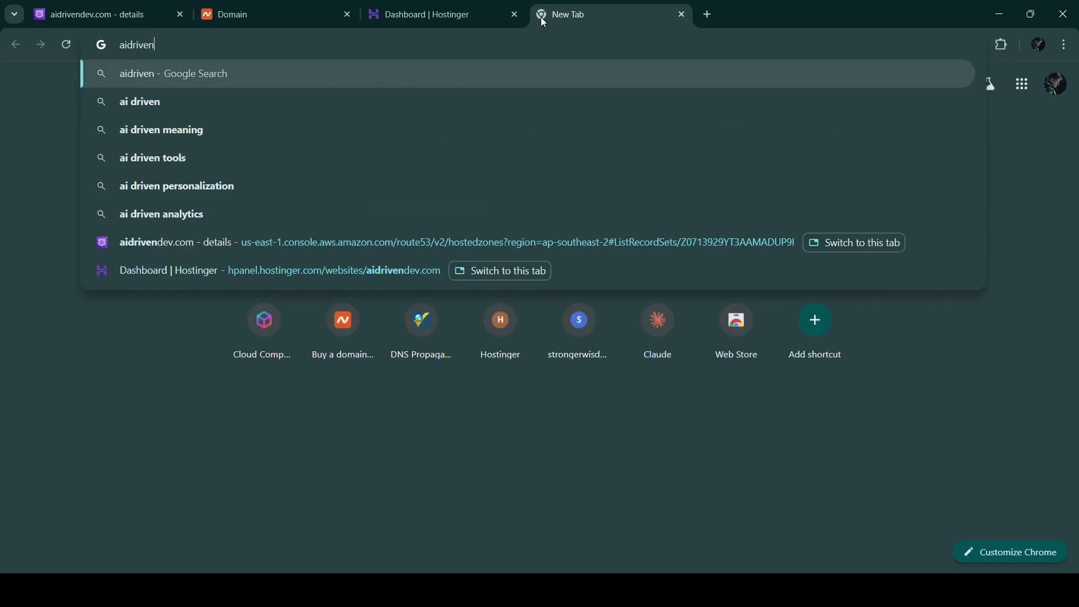
pyautogui.write('dev.com')
pyautogui.press('Return')
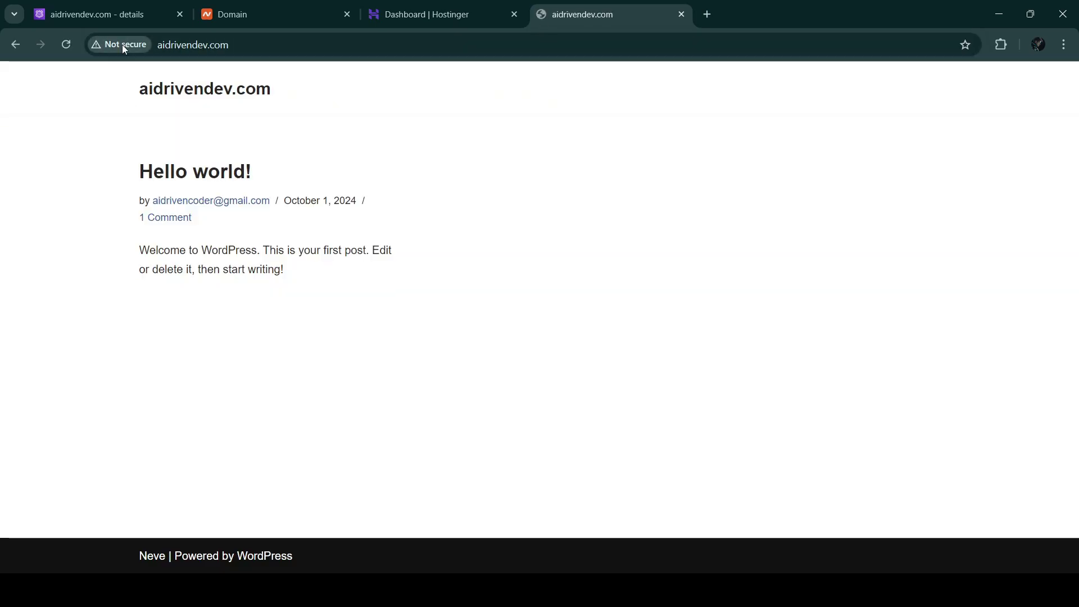
pyautogui.click(411, 17)
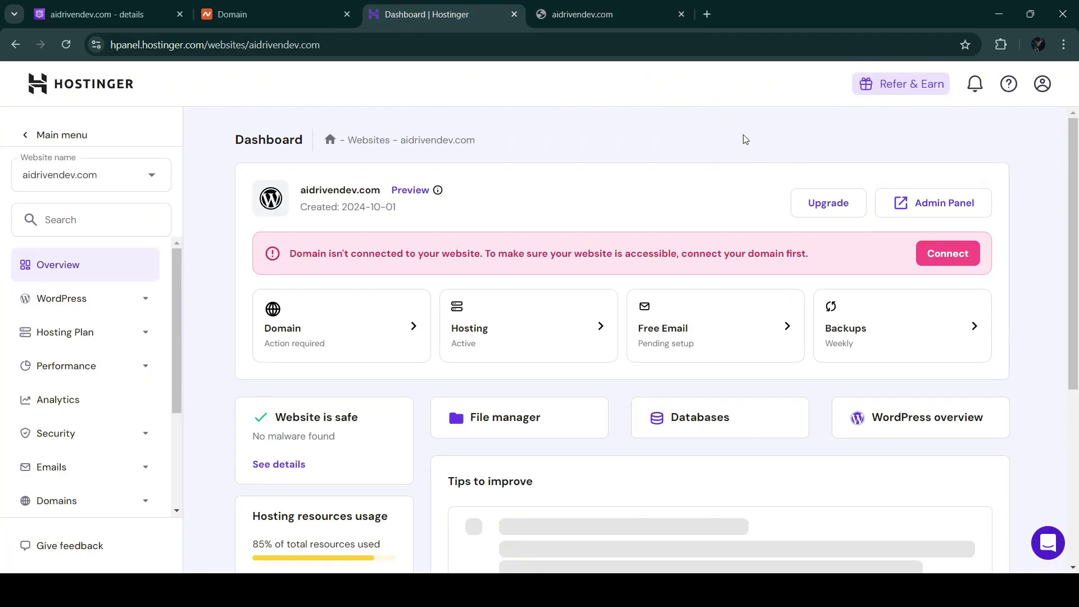
pyautogui.click(591, 15)
pyautogui.click(67, 45)
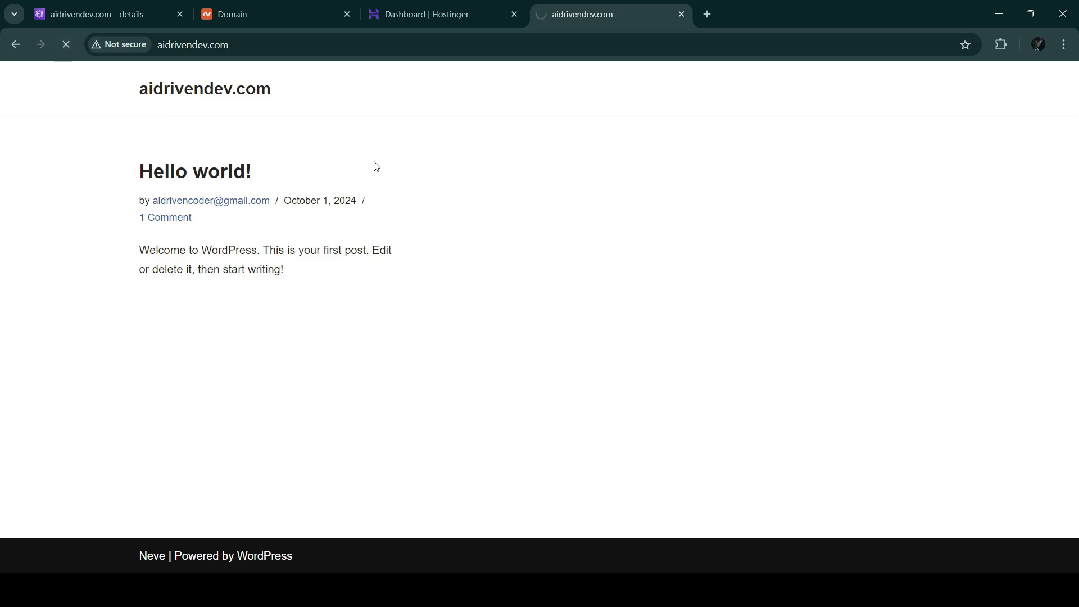
# Confirm the connection is secure with a valid certificate via the site-info Security panel
pyautogui.click(96, 45)
pyautogui.click(171, 113)
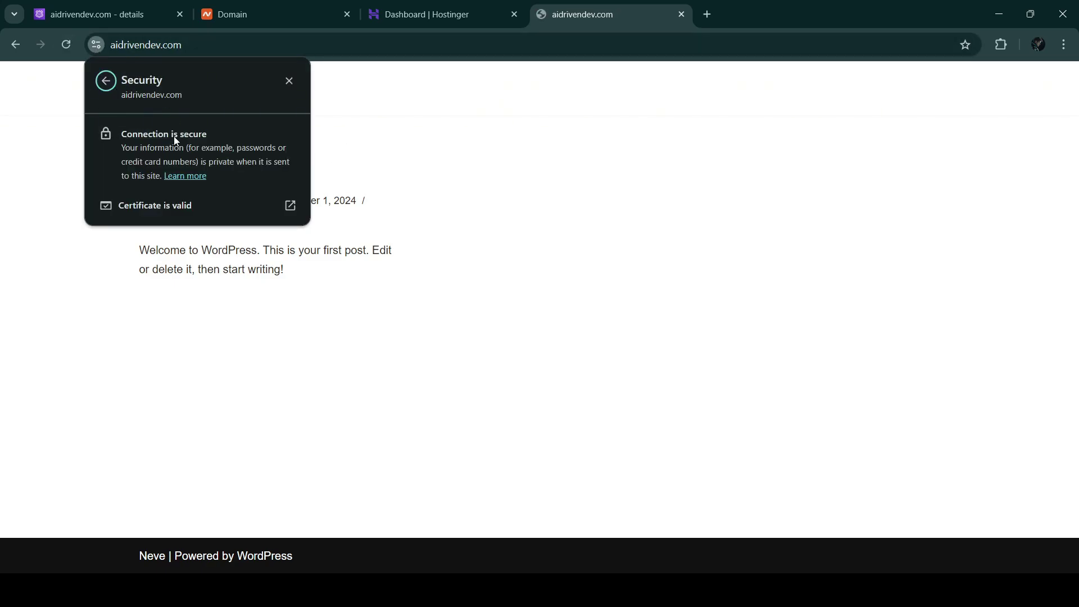
pyautogui.press('Escape')
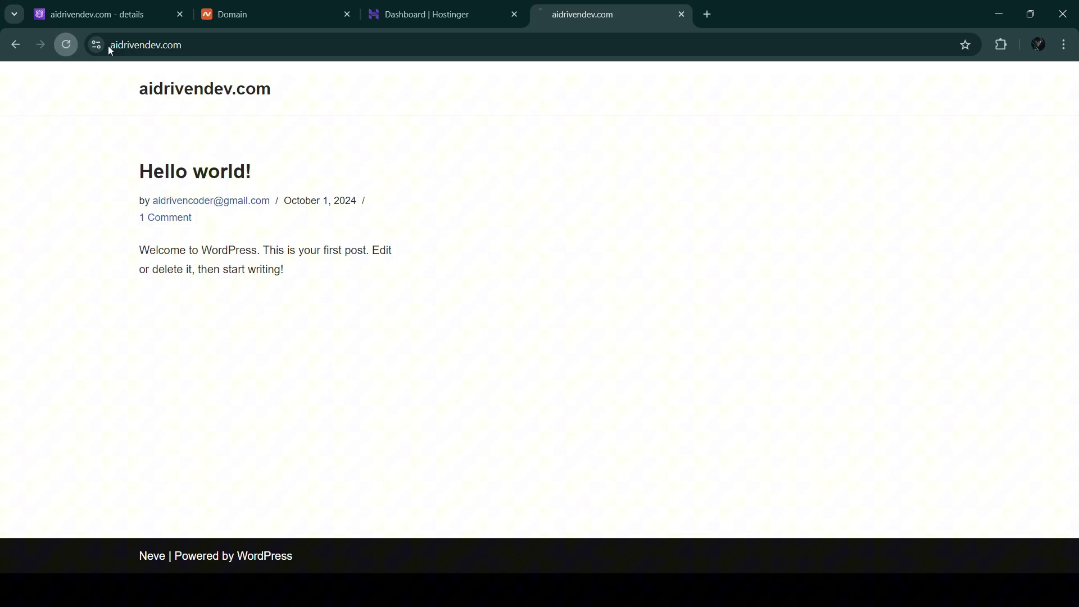